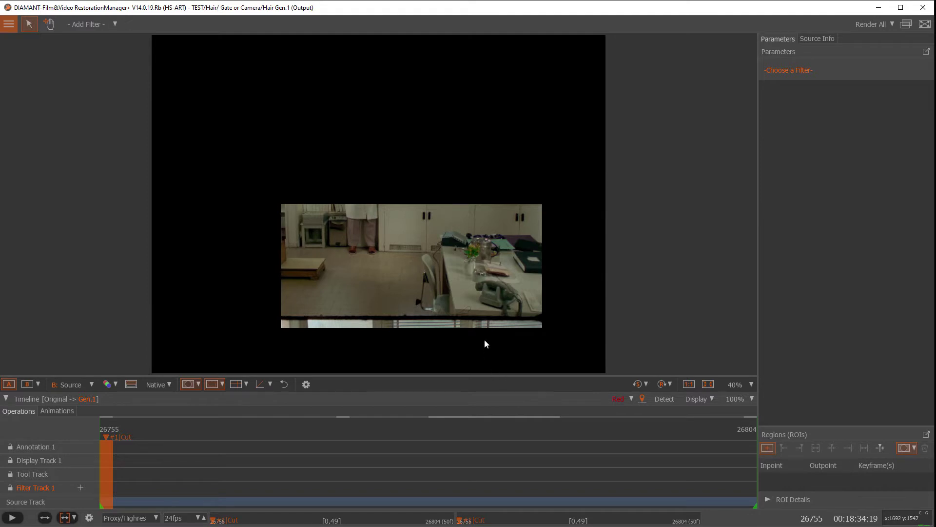
Step: Zoom the viewer from 40% to 130% to show the desk and telephone close up
{"action": "scroll", "coordinate": [460, 352], "scroll_direction": "up", "scroll_amount": 5}
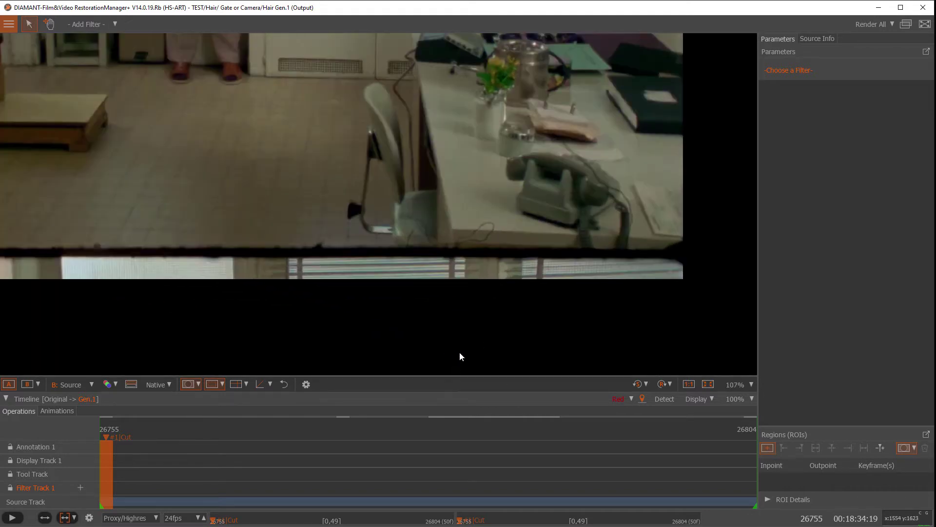
{"action": "scroll", "coordinate": [449, 323], "scroll_direction": "up", "scroll_amount": 1}
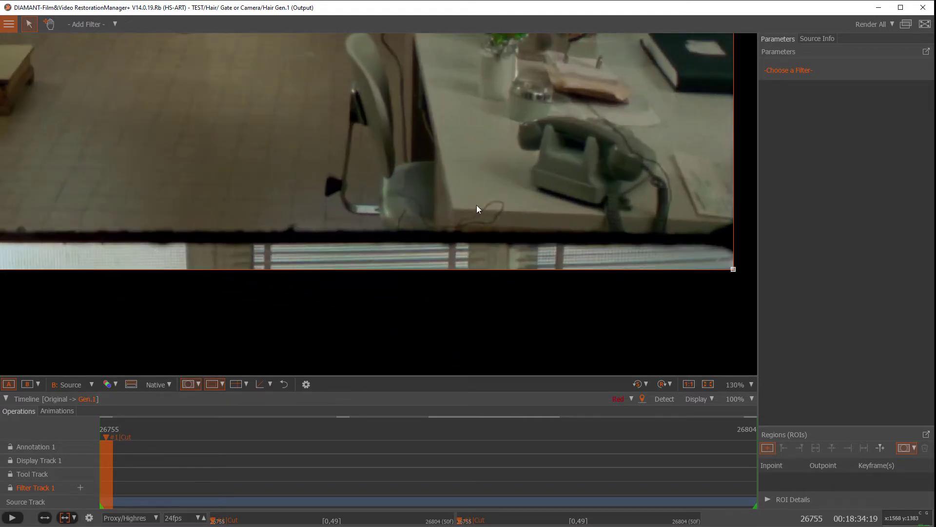
Step: Play the Hair Gen.1 shot to find the hair, stopping at frame 26774
{"action": "left_click", "coordinate": [12, 518]}
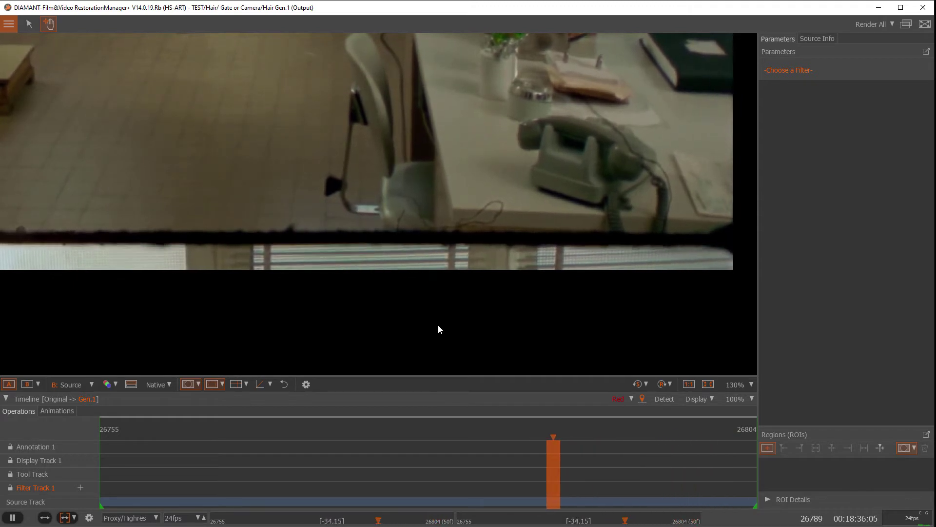
{"action": "key", "text": "space"}
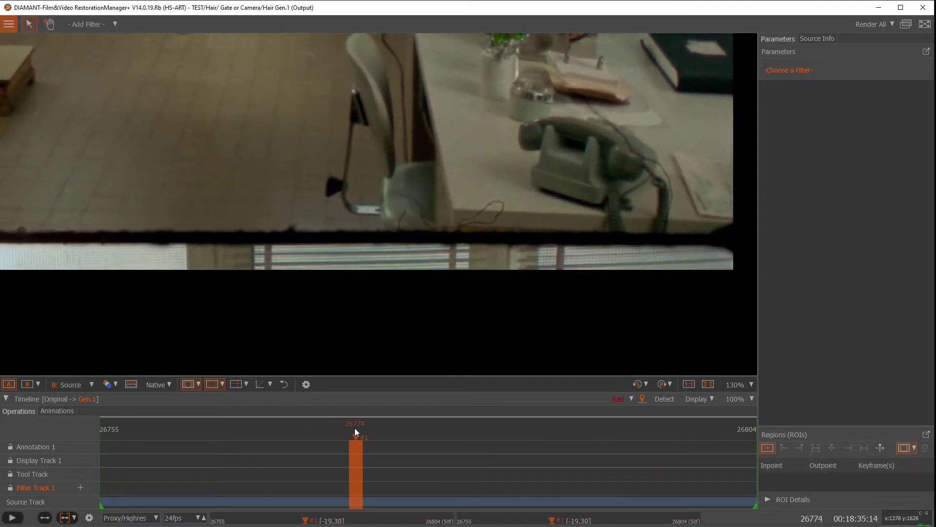
Step: Move the playhead back to the shot's first frame, 26755
{"action": "left_click_drag", "start_coordinate": [355, 434], "coordinate": [110, 428]}
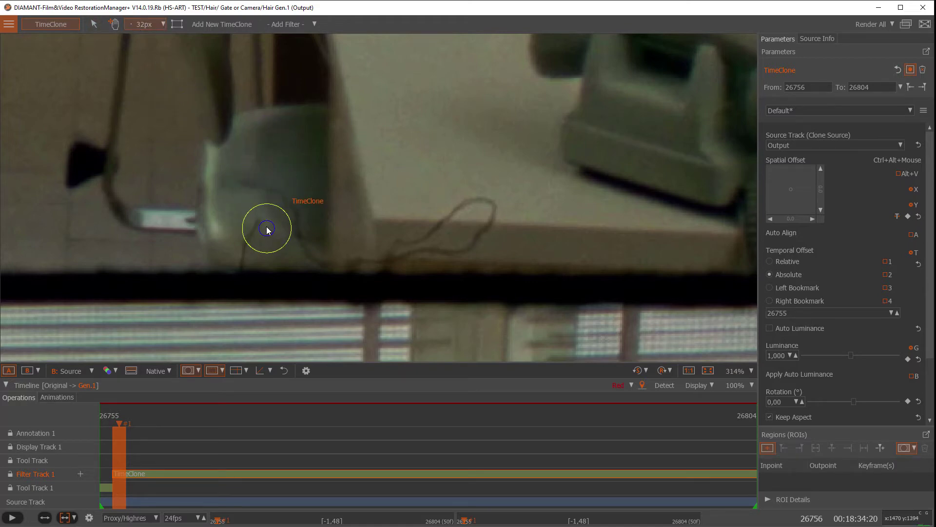
Step: Paint TimeClone patches covering the full length of the hair on the desk edge
{"action": "left_click_drag", "start_coordinate": [255, 217], "coordinate": [243, 268]}
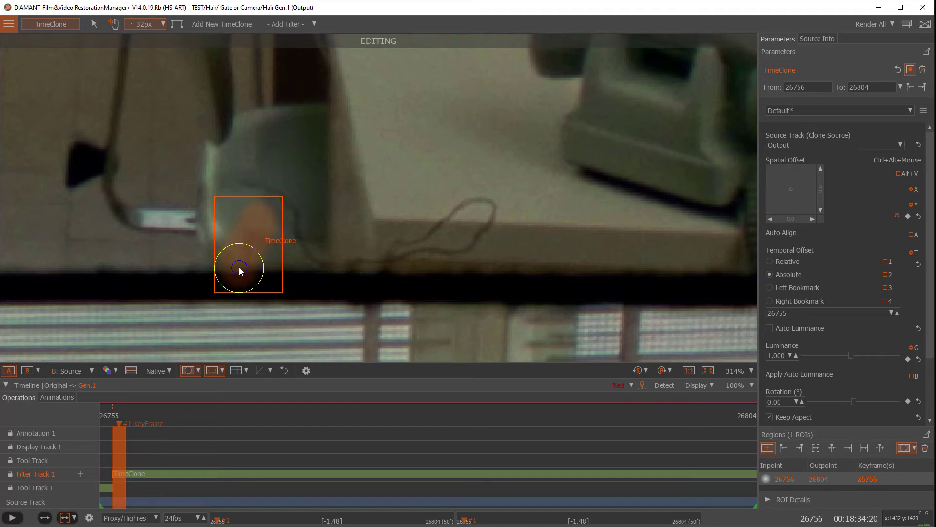
{"action": "mouse_move", "coordinate": [238, 187]}
{"action": "left_mouse_down"}
{"action": "mouse_move", "coordinate": [273, 187]}
{"action": "mouse_move", "coordinate": [305, 246]}
{"action": "mouse_move", "coordinate": [327, 249]}
{"action": "mouse_move", "coordinate": [464, 254]}
{"action": "mouse_move", "coordinate": [495, 237]}
{"action": "mouse_move", "coordinate": [502, 214]}
{"action": "mouse_move", "coordinate": [494, 197]}
{"action": "mouse_move", "coordinate": [472, 200]}
{"action": "mouse_move", "coordinate": [420, 244]}
{"action": "left_mouse_up"}
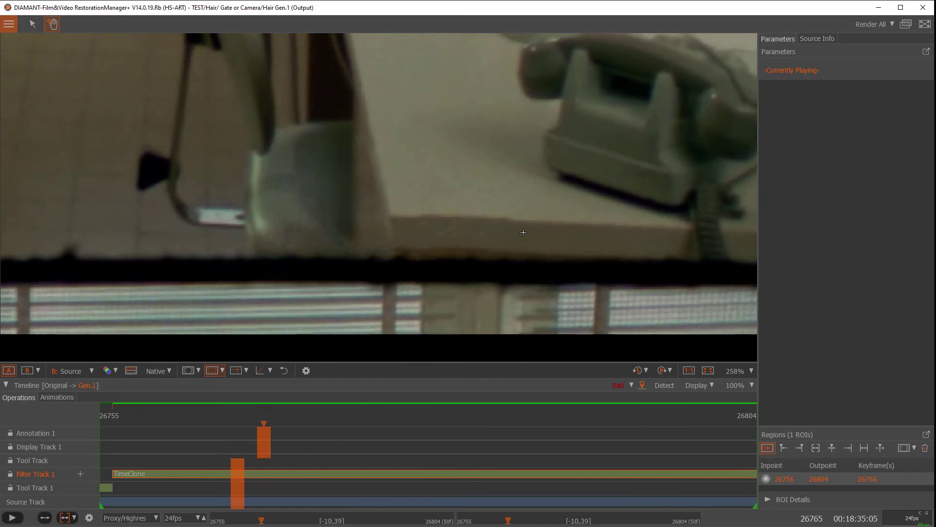
Step: Step through and play the repaired shot, stopping at frame 26756 to review it
{"action": "key", "text": "Left"}
{"action": "key", "text": "Left"}
{"action": "key", "text": "Left"}
{"action": "key", "text": "Left"}
{"action": "key", "text": "Left"}
{"action": "key", "text": "Left"}
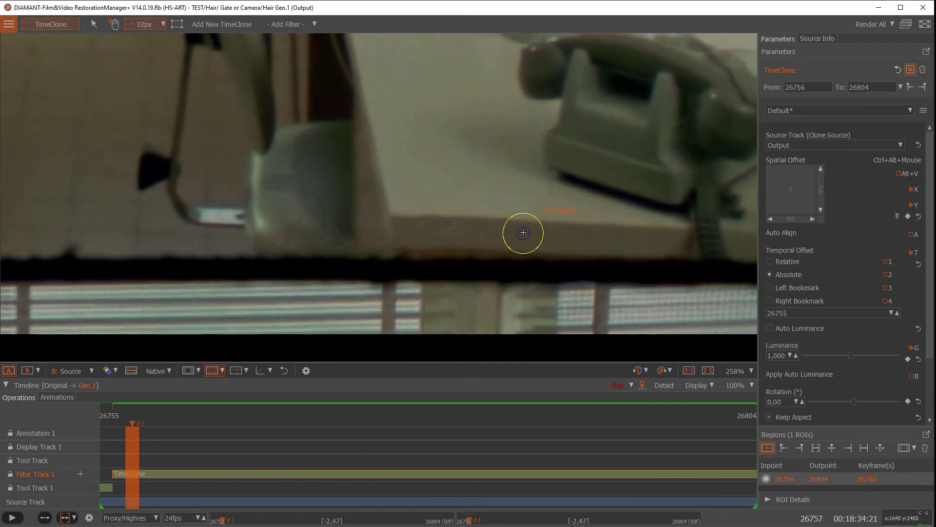
{"action": "key", "text": "Left"}
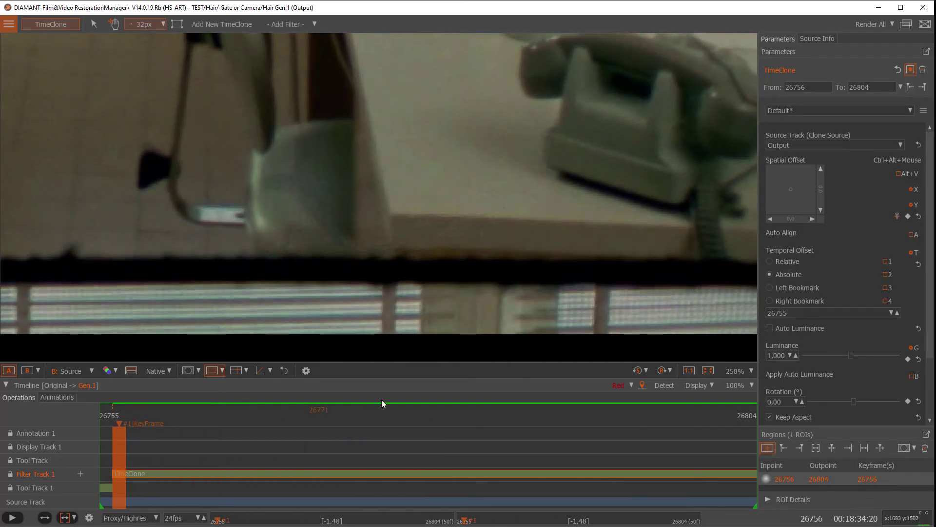
{"action": "key", "text": "Right"}
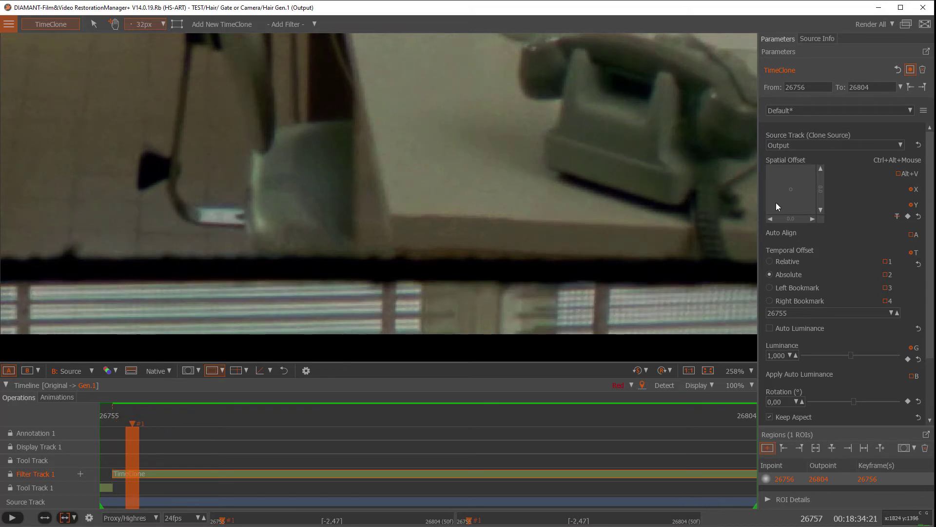
{"action": "key", "text": "space"}
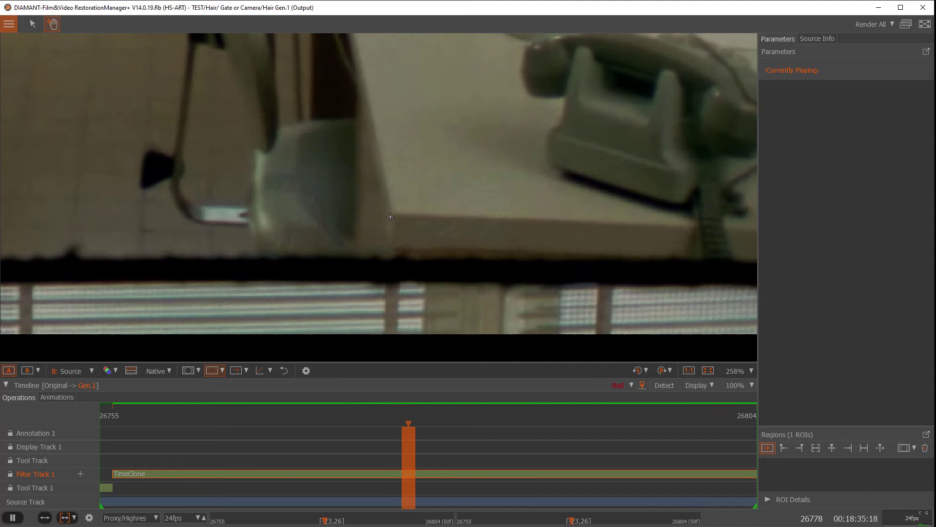
{"action": "key", "text": "space"}
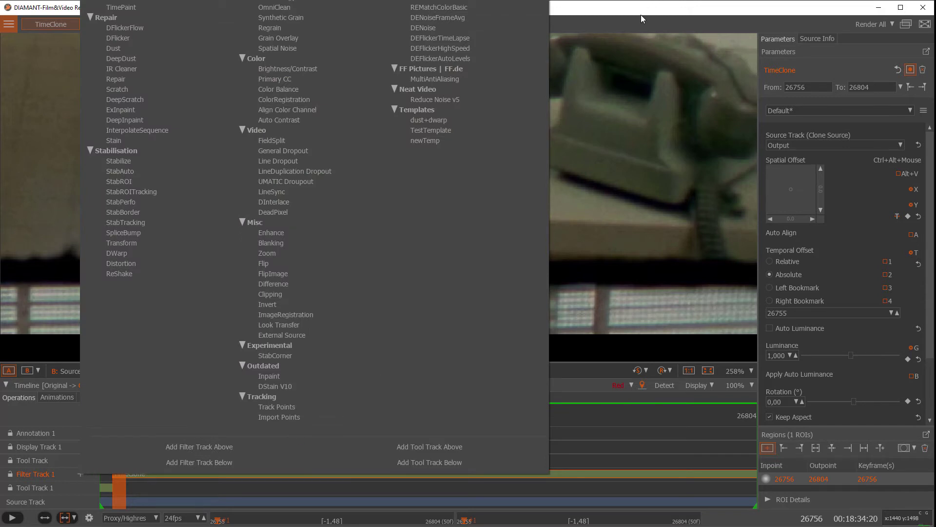
Step: Add a Track Points tracker on a new Tracker 1 track spanning 26755–26804
{"action": "left_click", "coordinate": [618, 11]}
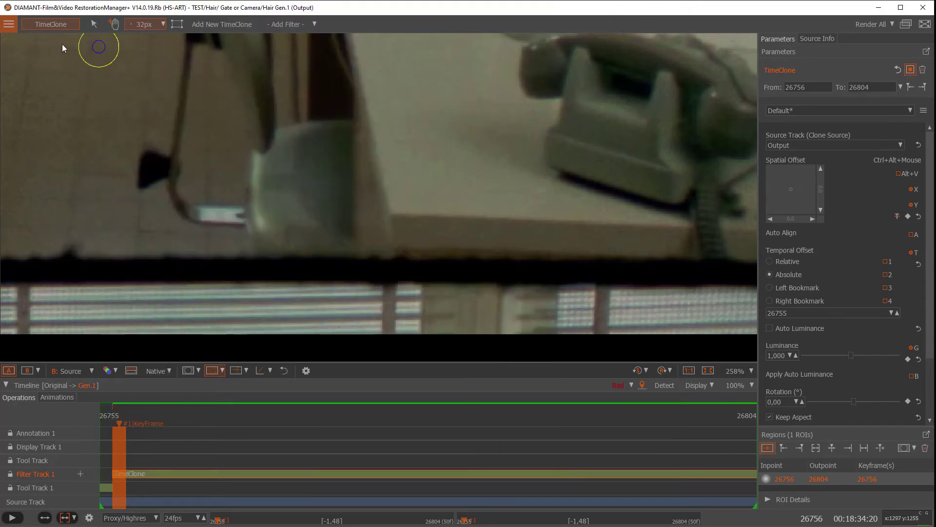
{"action": "left_click", "coordinate": [164, 24]}
{"action": "left_click", "coordinate": [172, 12]}
{"action": "right_click", "coordinate": [80, 472]}
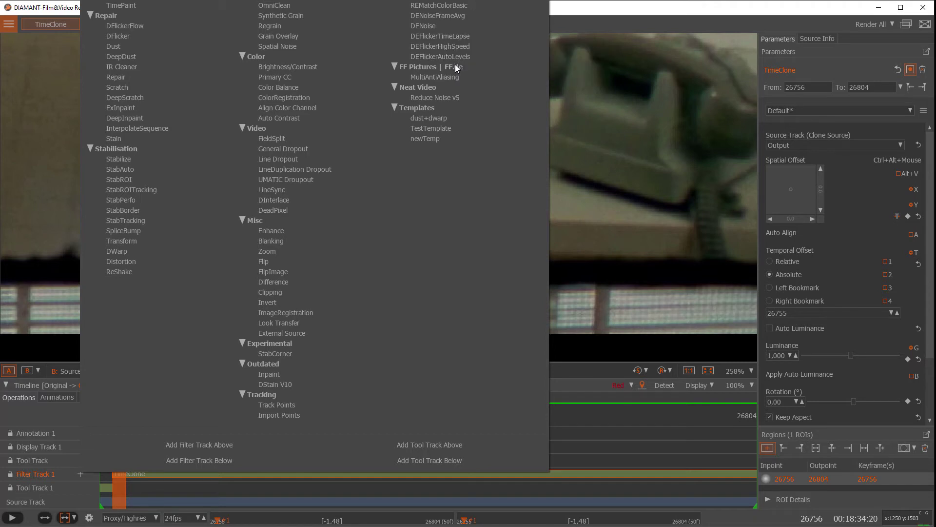
{"action": "left_click", "coordinate": [274, 405]}
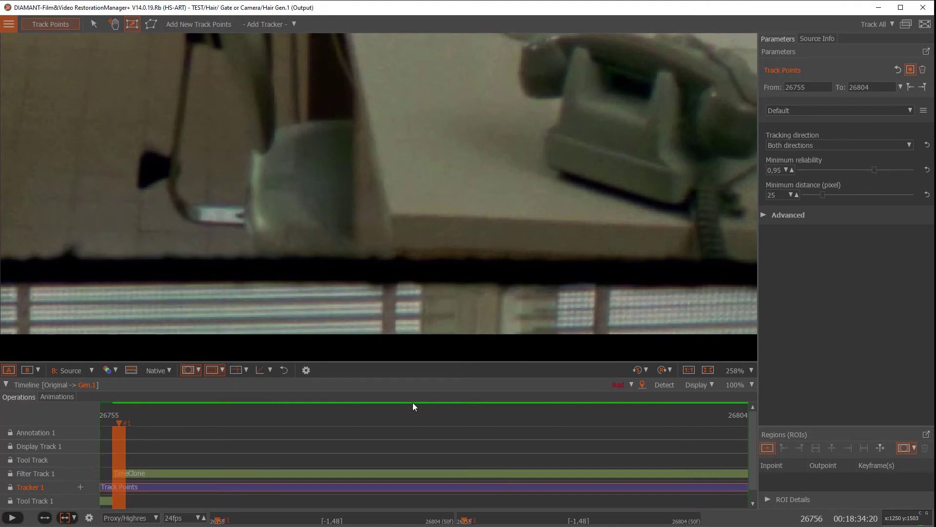
Step: Place track points over the telephone at frame 26755, track them through 26804, and scrub to verify
{"action": "left_click_drag", "start_coordinate": [117, 423], "coordinate": [103, 424]}
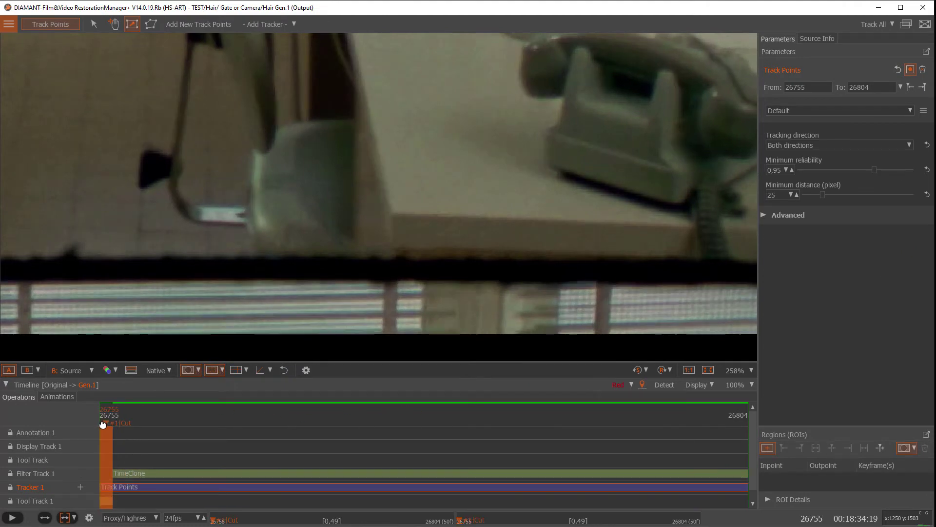
{"action": "scroll", "coordinate": [161, 205], "scroll_direction": "down", "scroll_amount": 5}
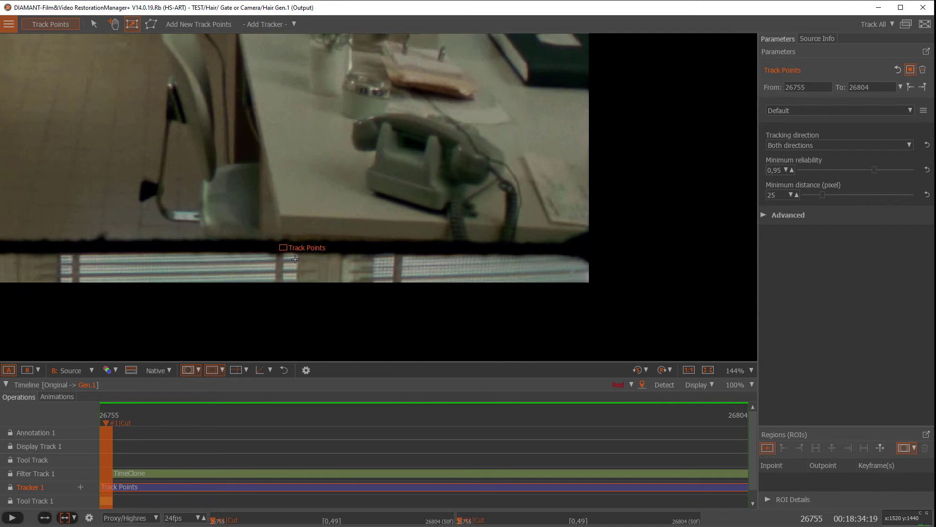
{"action": "left_click", "coordinate": [764, 214]}
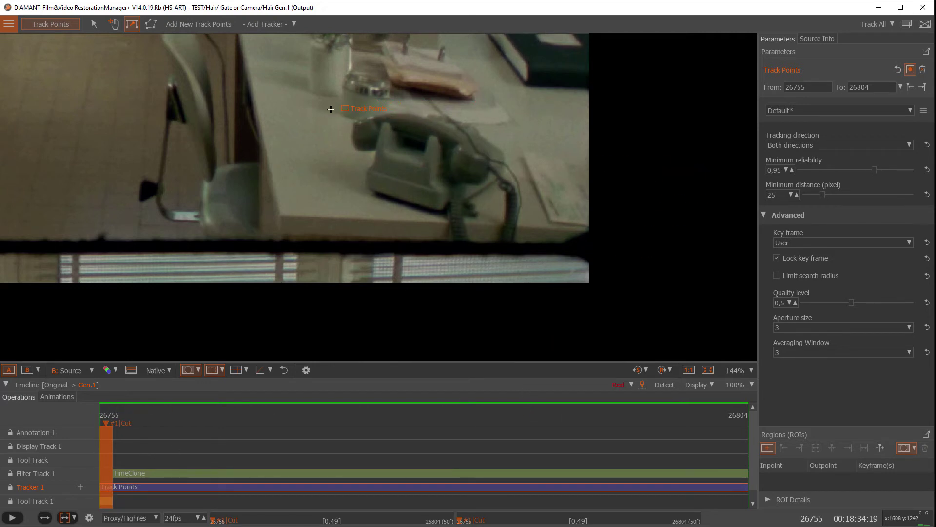
{"action": "left_click_drag", "start_coordinate": [343, 99], "coordinate": [529, 224]}
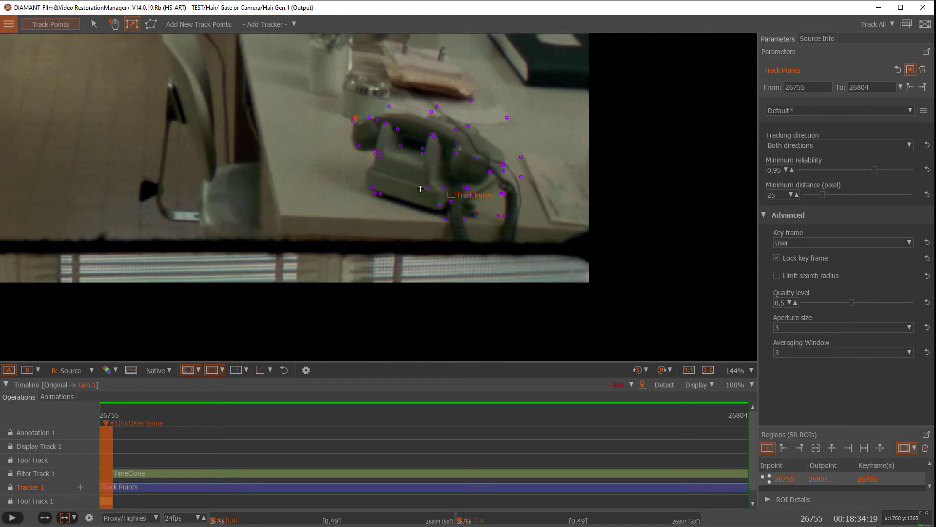
{"action": "left_click", "coordinate": [873, 27]}
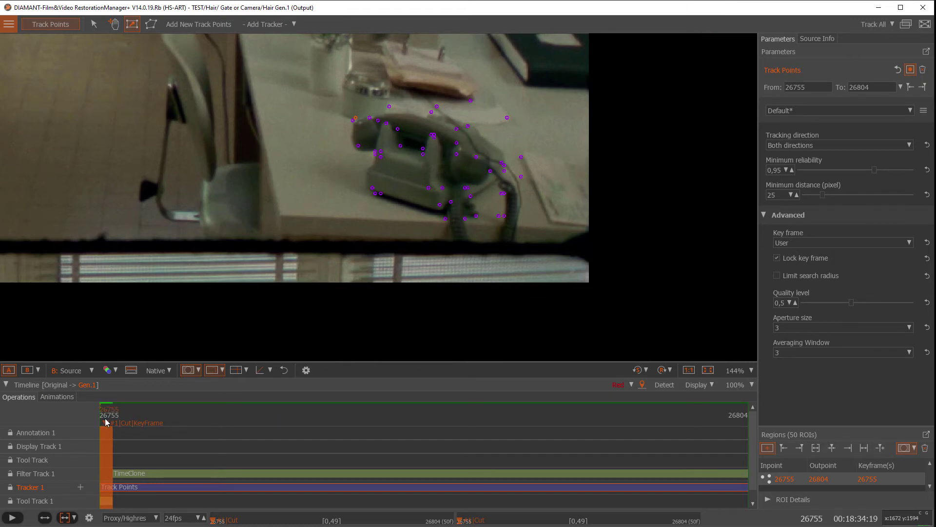
{"action": "left_click_drag", "start_coordinate": [104, 422], "coordinate": [121, 456]}
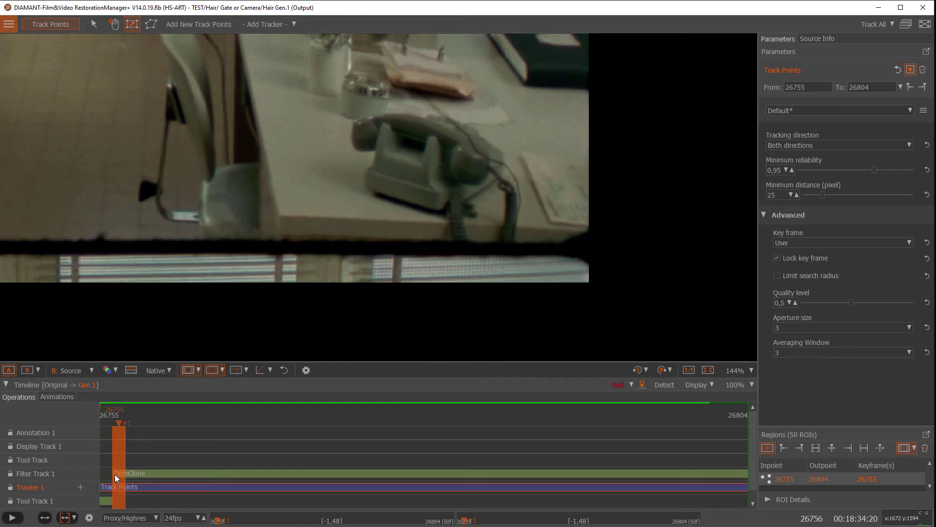
Step: Drive the TimeClone Spatial Offset X and Y from Tracker 1, then step frames to check
{"action": "left_click", "coordinate": [115, 474]}
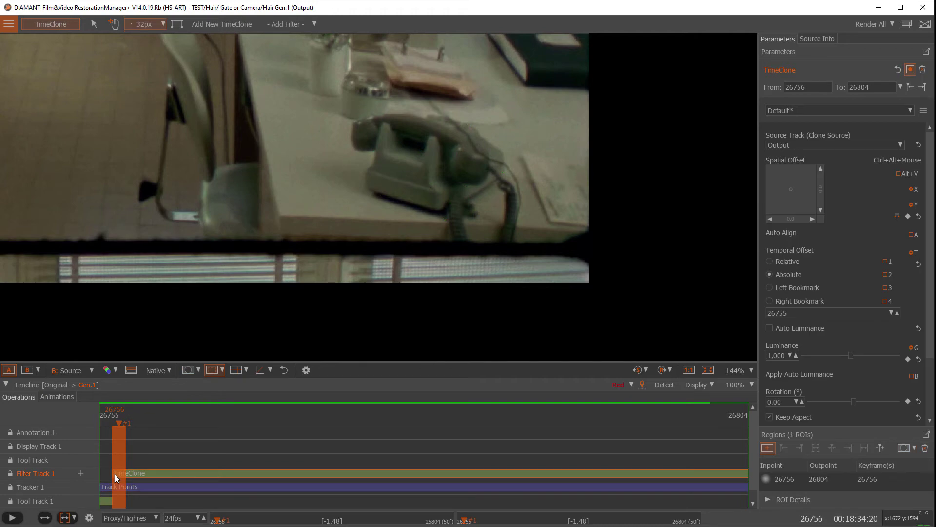
{"action": "left_click", "coordinate": [898, 218]}
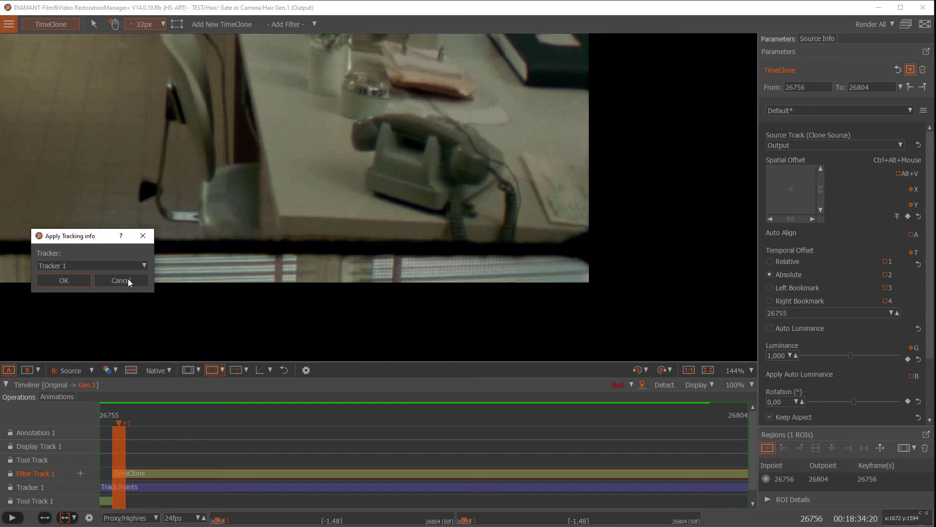
{"action": "left_click", "coordinate": [143, 265]}
{"action": "left_click", "coordinate": [78, 276]}
{"action": "left_click", "coordinate": [69, 279]}
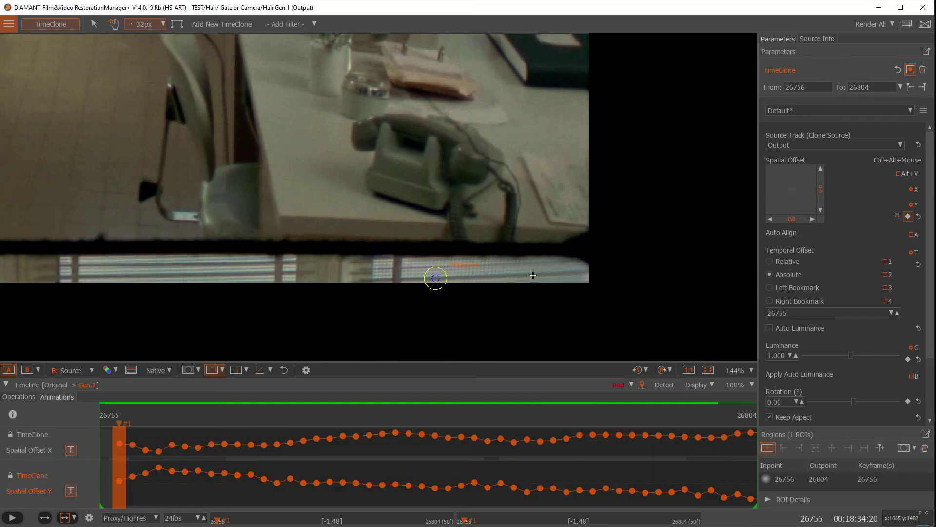
{"action": "left_click", "coordinate": [897, 216]}
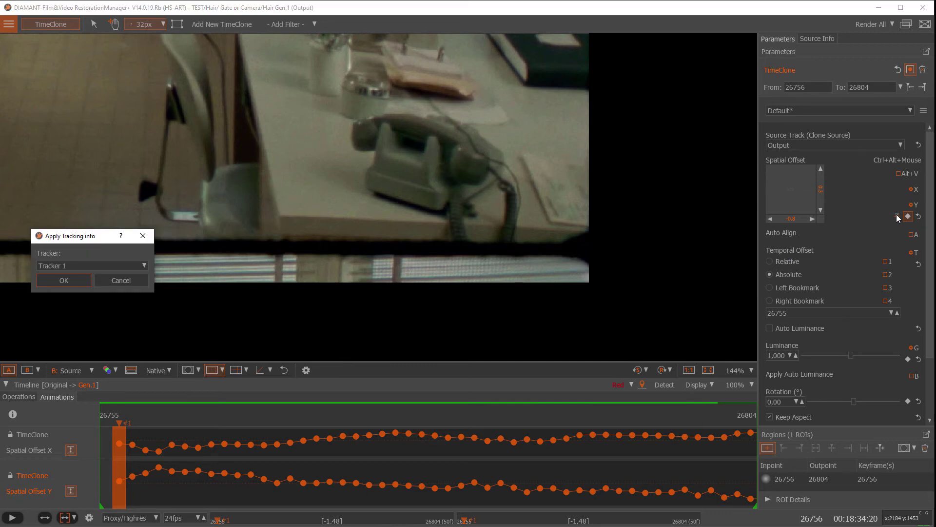
{"action": "left_click", "coordinate": [72, 279]}
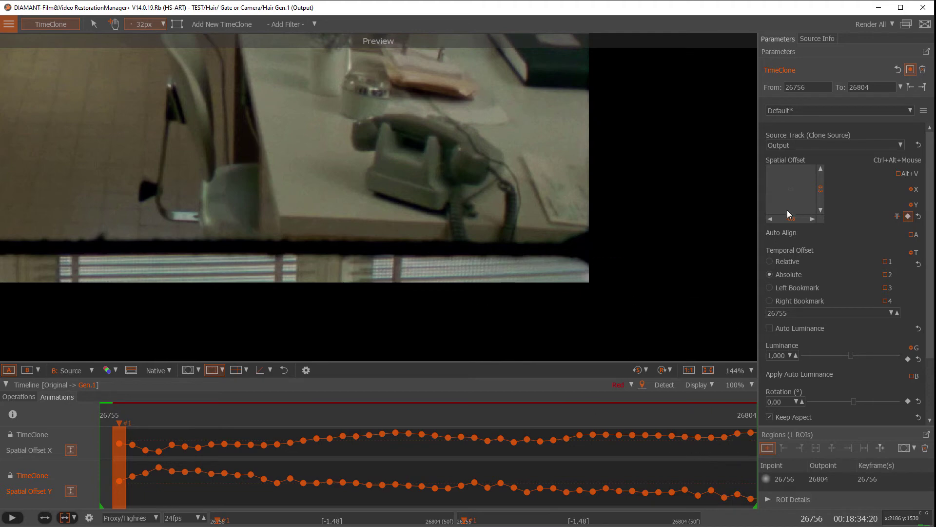
{"action": "key", "text": "Right"}
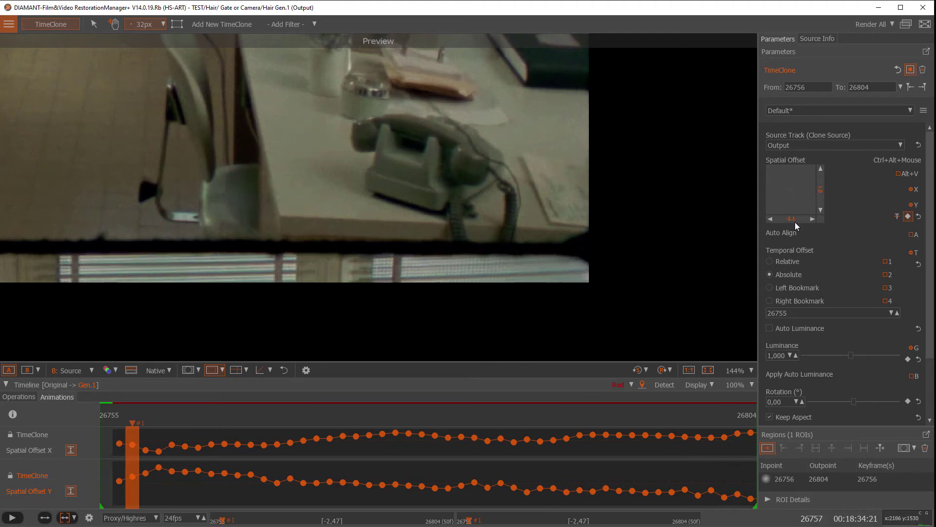
{"action": "key", "text": "Right"}
{"action": "key", "text": "Right"}
{"action": "key", "text": "Right"}
{"action": "key", "text": "Right"}
{"action": "key", "text": "Right"}
{"action": "key", "text": "Right"}
{"action": "key", "text": "Right"}
{"action": "key", "text": "Right"}
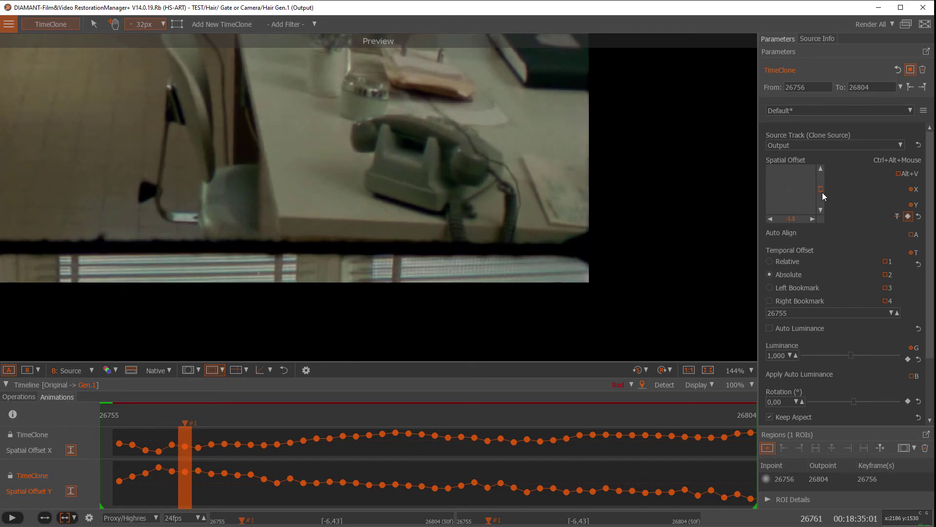
{"action": "key", "text": "Left"}
{"action": "key", "text": "Left"}
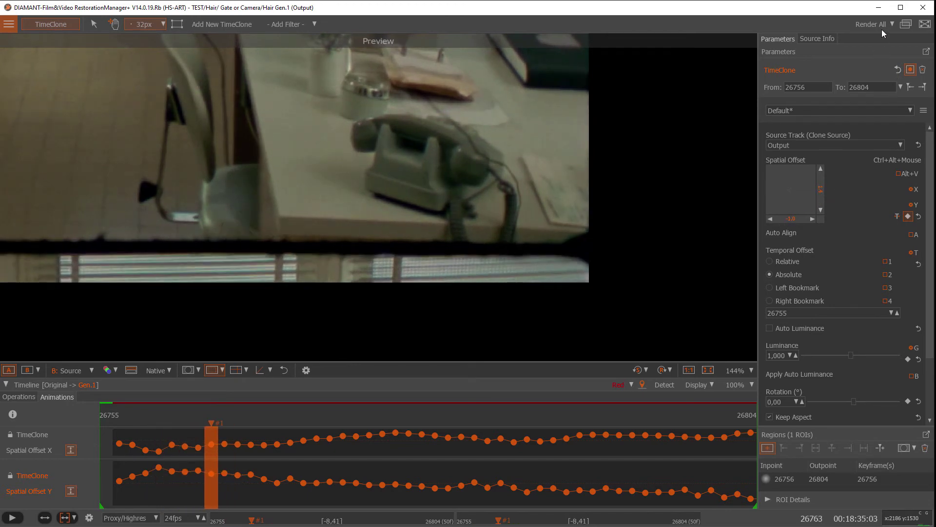
Step: Render the tracked repair and play it back in an A/B comparison with the original
{"action": "left_click", "coordinate": [874, 23]}
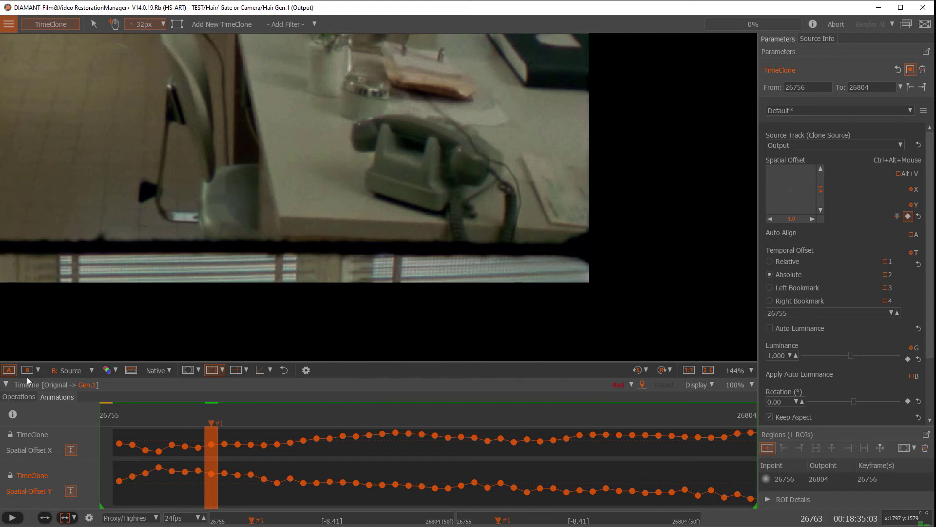
{"action": "left_click", "coordinate": [21, 396]}
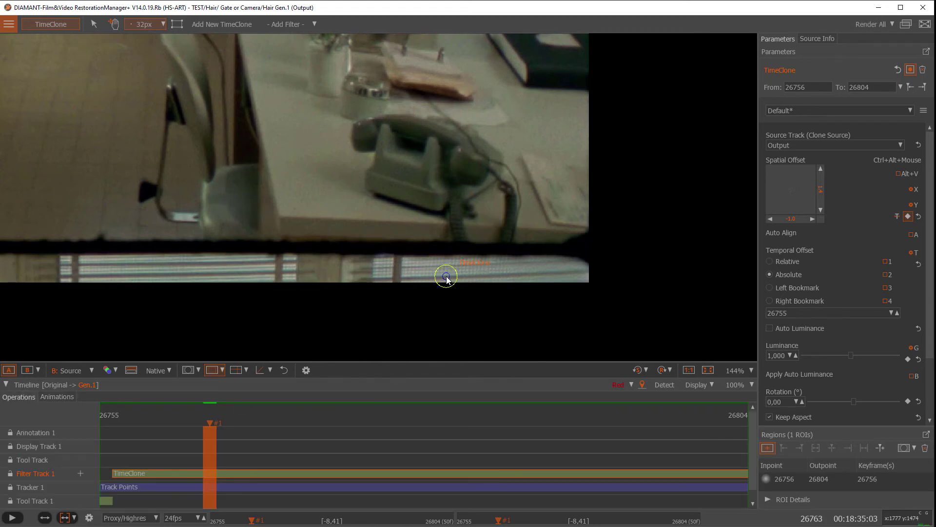
{"action": "key", "text": "space"}
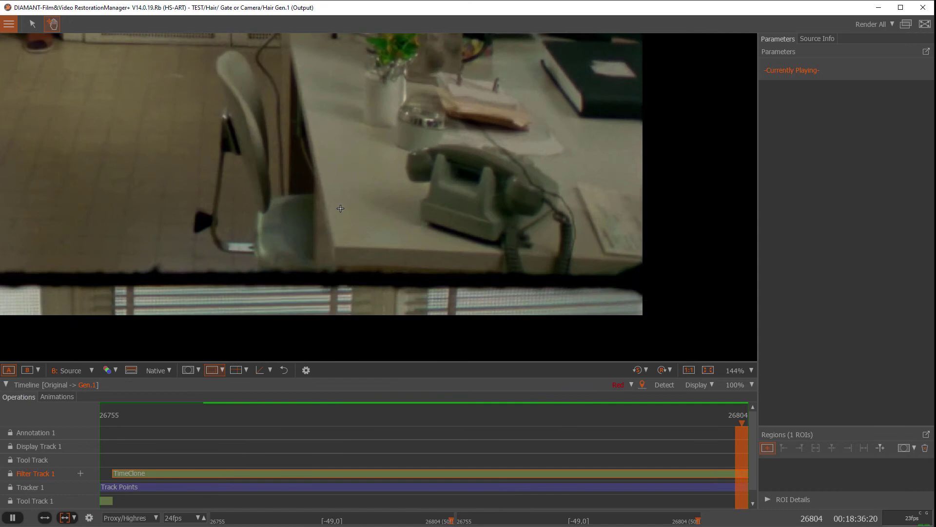
{"action": "scroll", "coordinate": [387, 261], "scroll_direction": "up", "scroll_amount": 3}
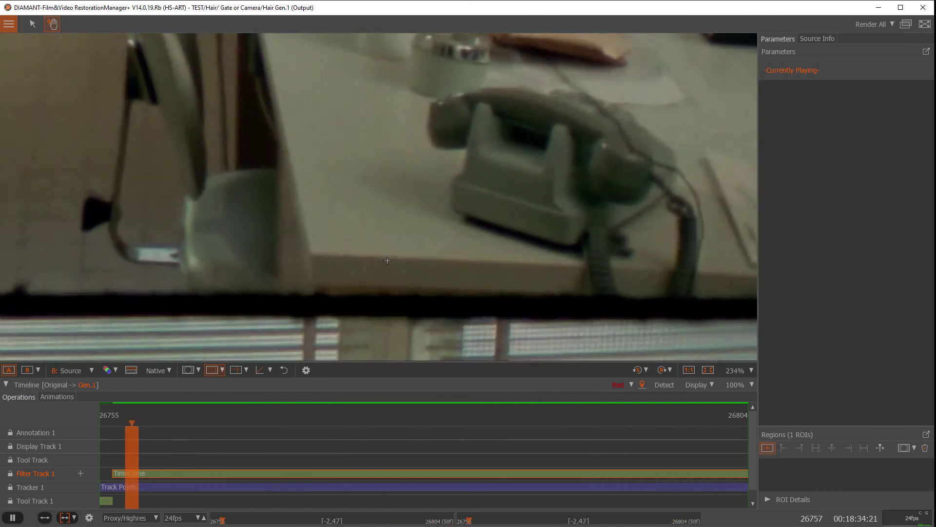
{"action": "scroll", "coordinate": [387, 260], "scroll_direction": "up", "scroll_amount": 3}
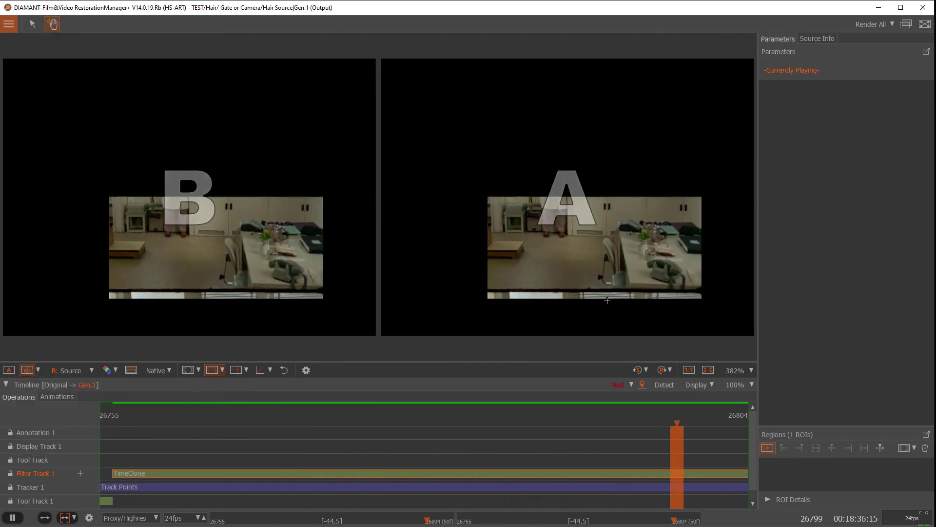
Step: Zoom into the desk edge, stop at frame 26766, and scroll Parameters back to the TimeClone settings
{"action": "scroll", "coordinate": [607, 301], "scroll_direction": "up", "scroll_amount": 5}
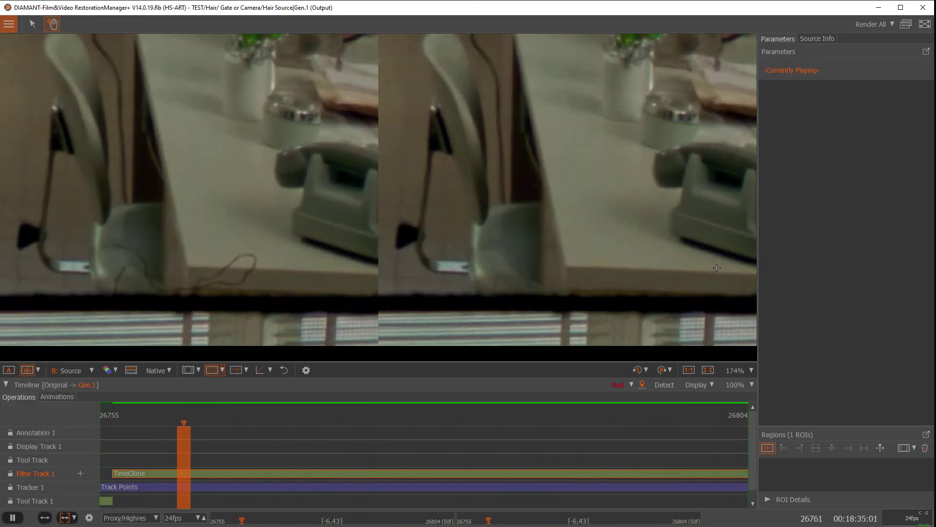
{"action": "scroll", "coordinate": [716, 268], "scroll_direction": "up", "scroll_amount": 2}
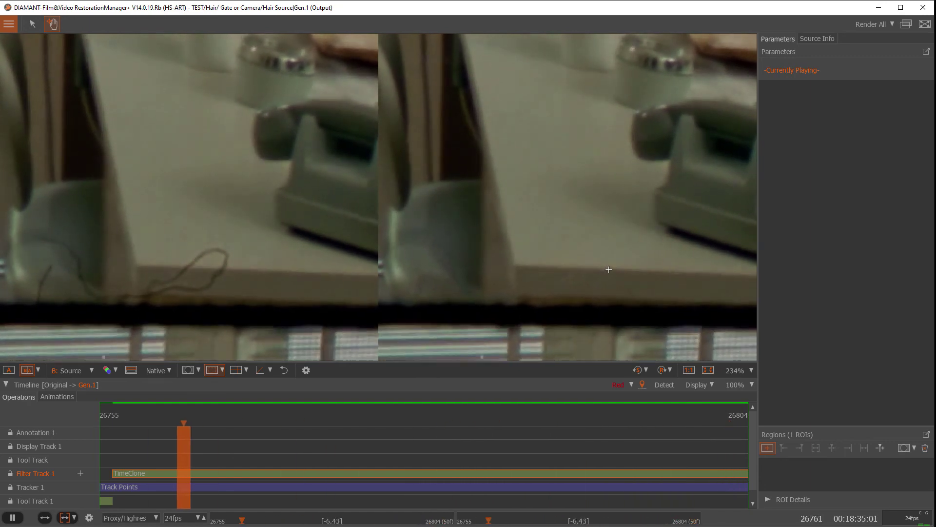
{"action": "key", "text": "space"}
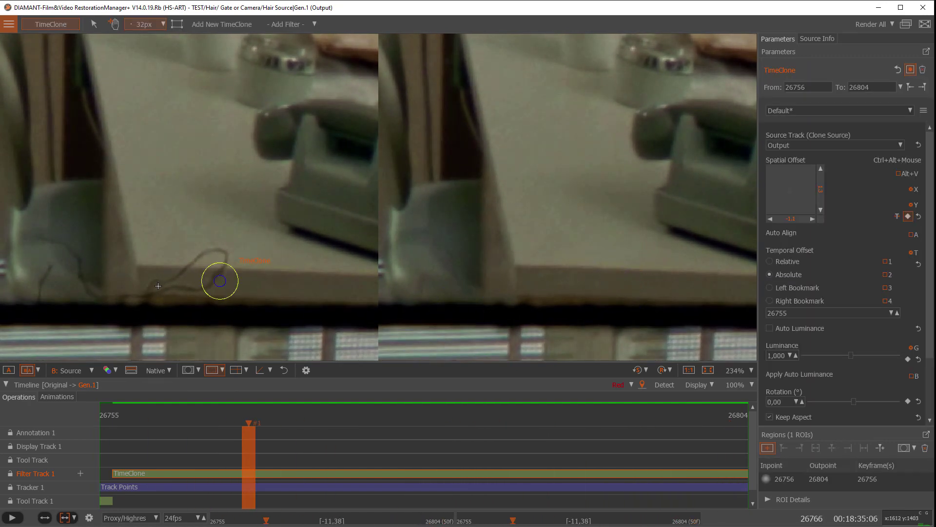
{"action": "scroll", "coordinate": [652, 279], "scroll_direction": "down", "scroll_amount": 1}
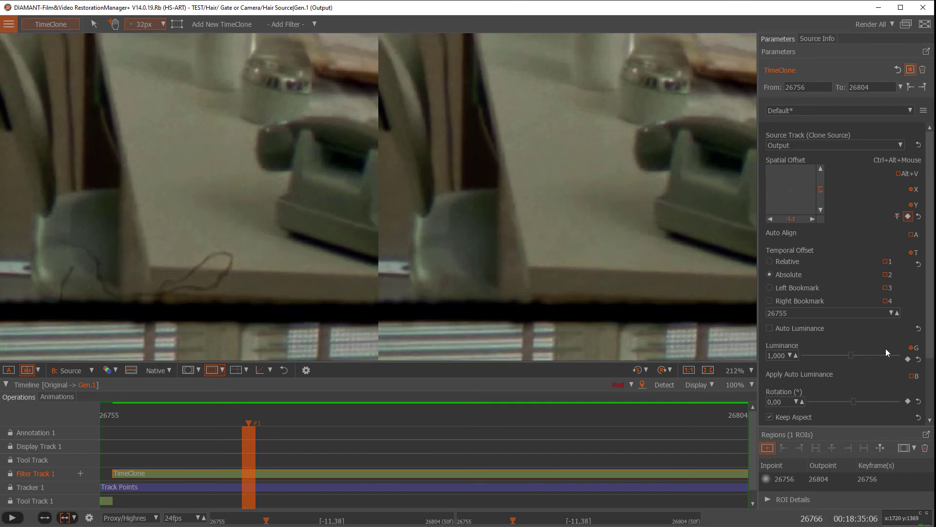
{"action": "left_click_drag", "start_coordinate": [929, 321], "coordinate": [929, 386]}
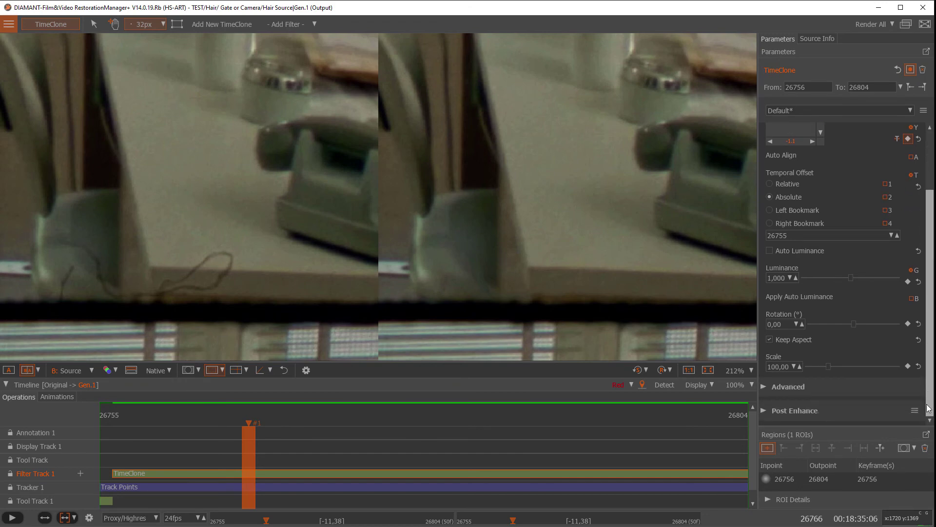
Step: Enable Regrain in the TimeClone Post Enhance options using the Fgr grain template
{"action": "left_click", "coordinate": [764, 411]}
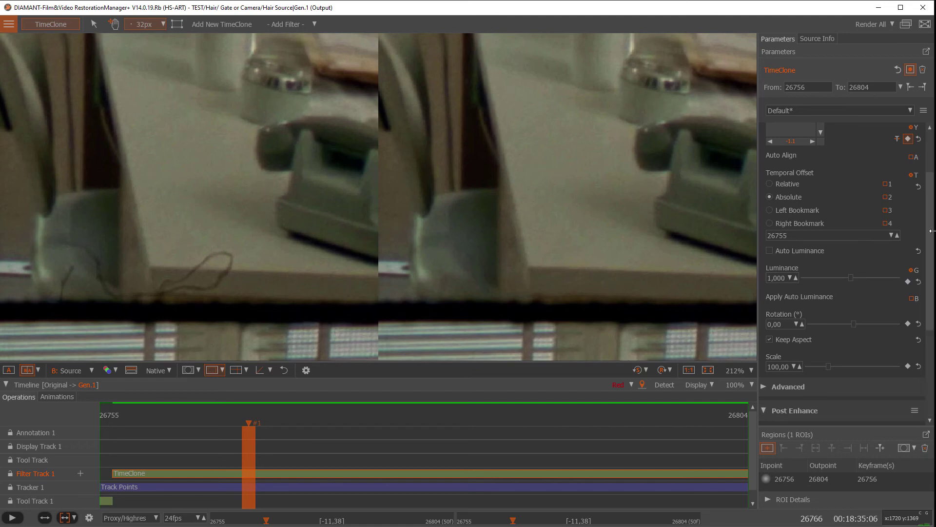
{"action": "left_click_drag", "start_coordinate": [930, 231], "coordinate": [933, 347]}
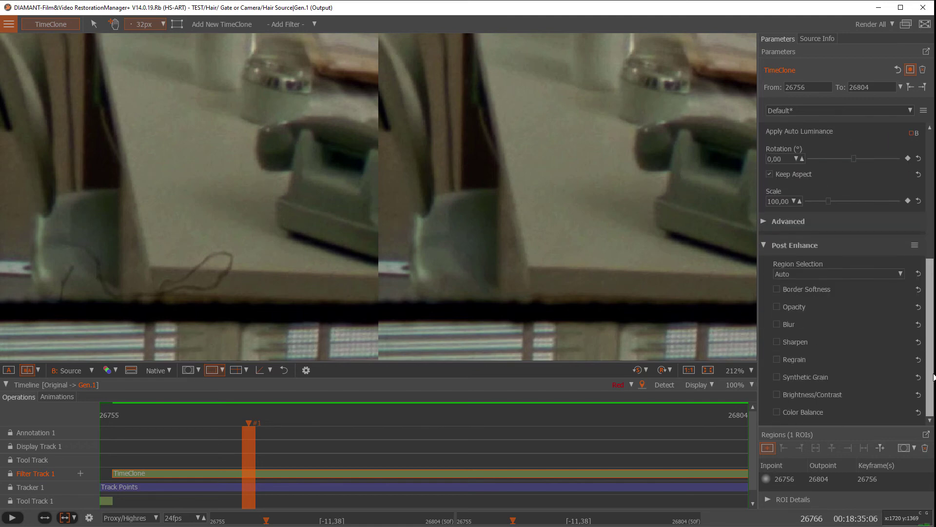
{"action": "left_click", "coordinate": [777, 359]}
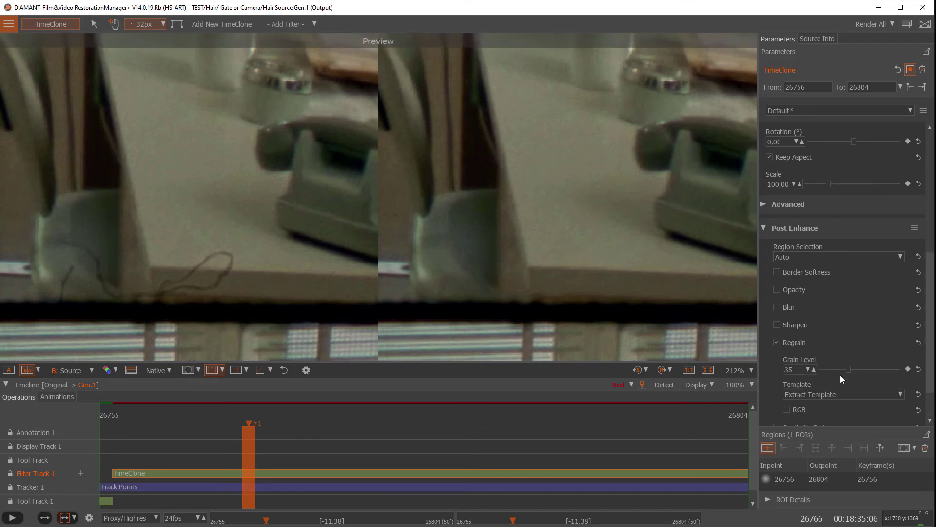
{"action": "left_click", "coordinate": [829, 393]}
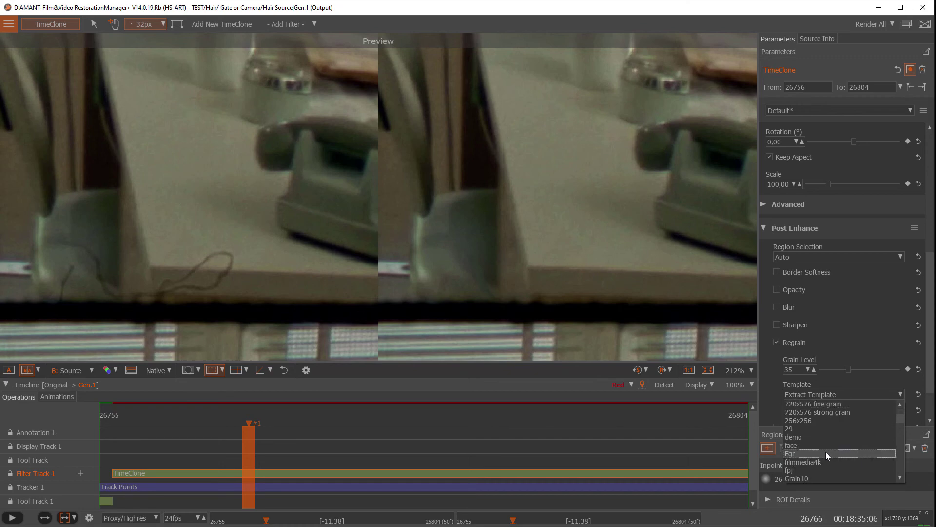
{"action": "left_click", "coordinate": [826, 451]}
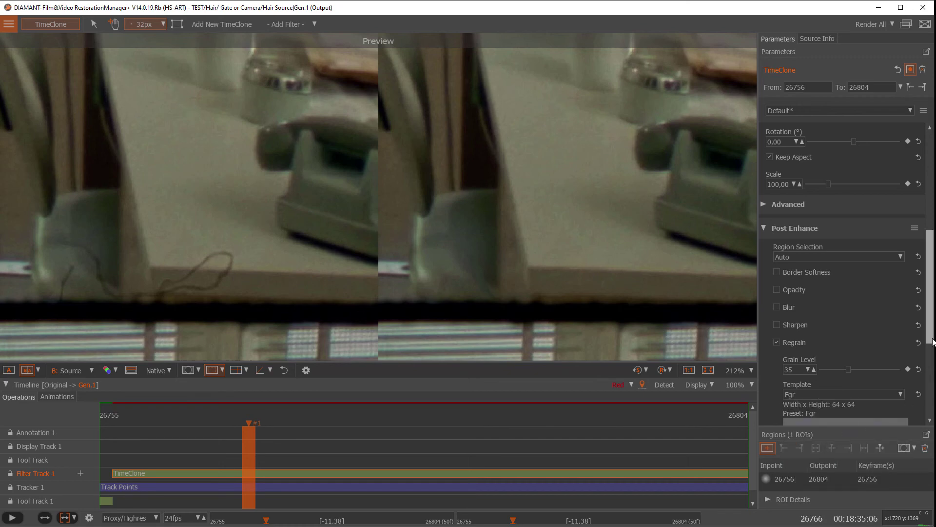
Step: Raise the regrain Grain Level from 35 to 52 and re-render the clone
{"action": "left_click_drag", "start_coordinate": [933, 341], "coordinate": [929, 380]}
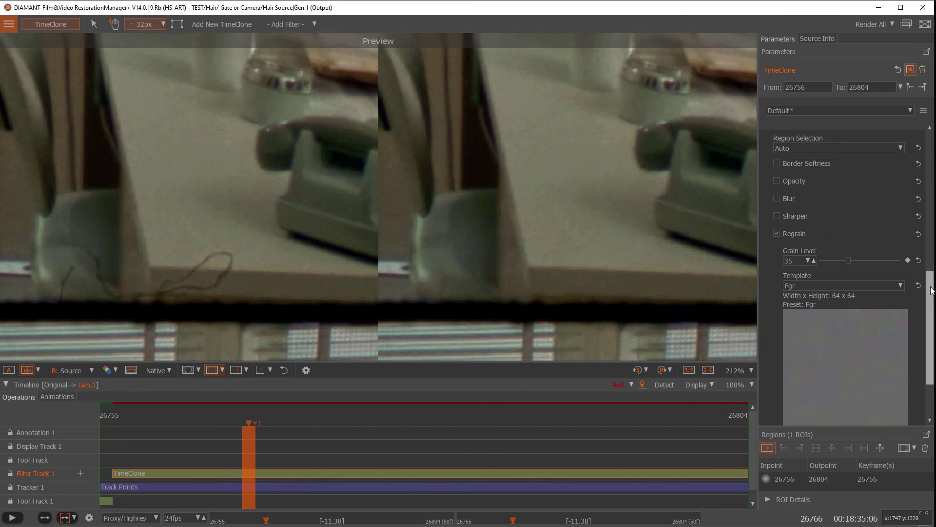
{"action": "scroll", "coordinate": [931, 291], "scroll_direction": "up", "scroll_amount": 1}
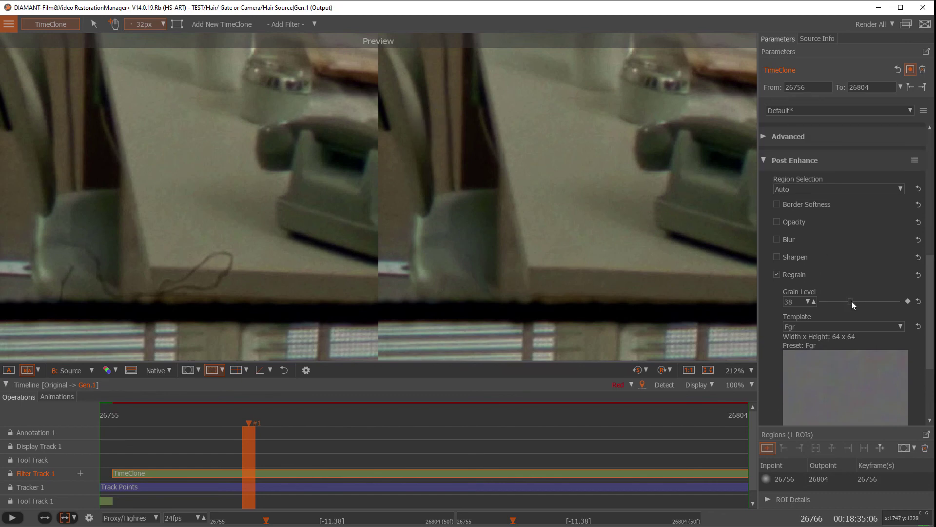
{"action": "left_click_drag", "start_coordinate": [851, 301], "coordinate": [861, 301]}
{"action": "left_click", "coordinate": [870, 24]}
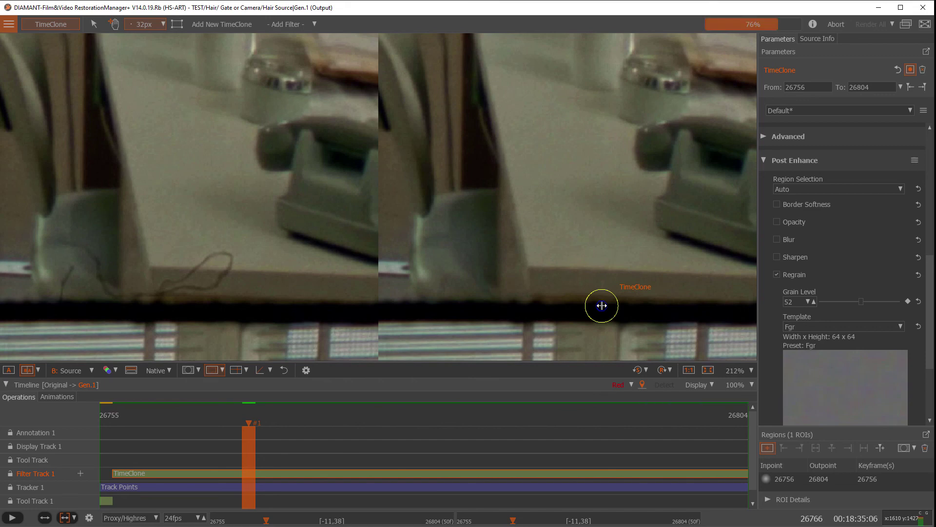
Step: Move the TimeClone region up onto the table edge
{"action": "left_click_drag", "start_coordinate": [602, 305], "coordinate": [608, 261]}
{"action": "scroll", "coordinate": [610, 264], "scroll_direction": "down", "scroll_amount": 3}
{"action": "scroll", "coordinate": [608, 261], "scroll_direction": "up", "scroll_amount": 2}
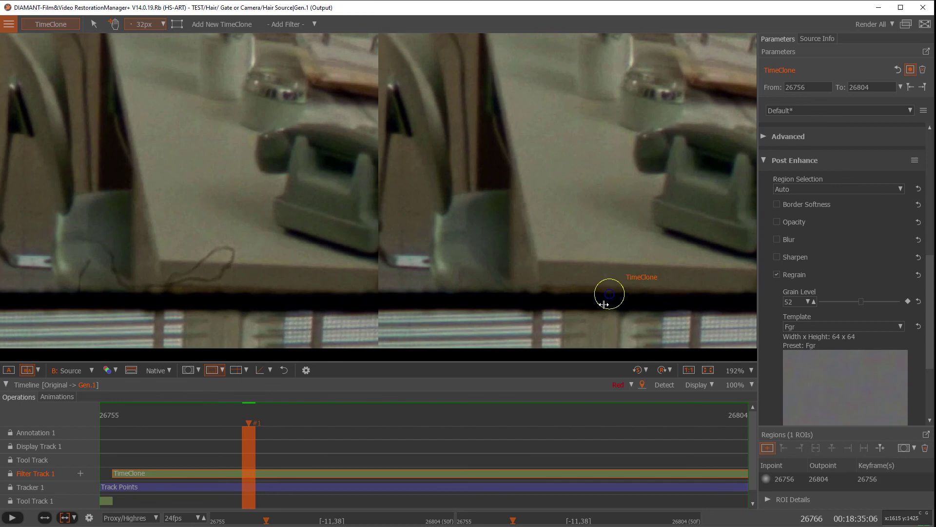
Step: Play back the regrained shot zoomed out to the full frame, pausing at frame 26800
{"action": "left_click", "coordinate": [12, 518]}
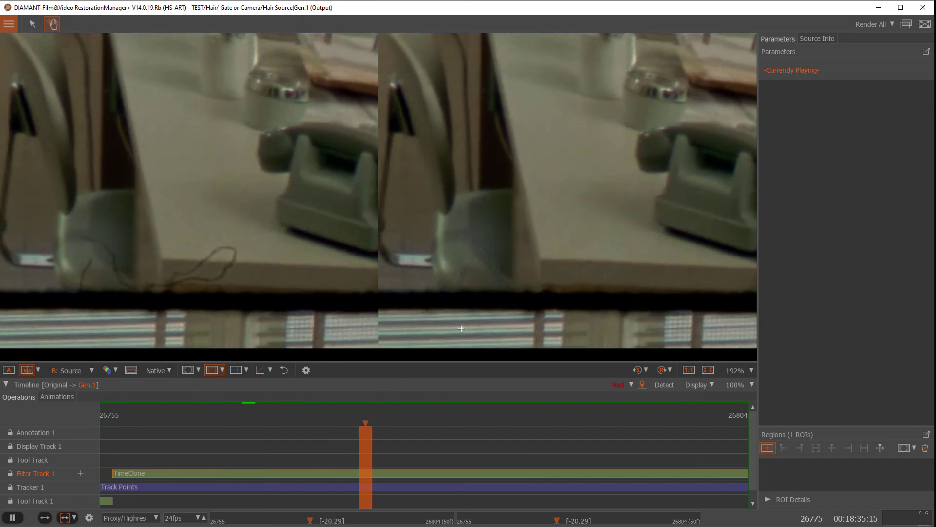
{"action": "scroll", "coordinate": [649, 263], "scroll_direction": "down", "scroll_amount": 2}
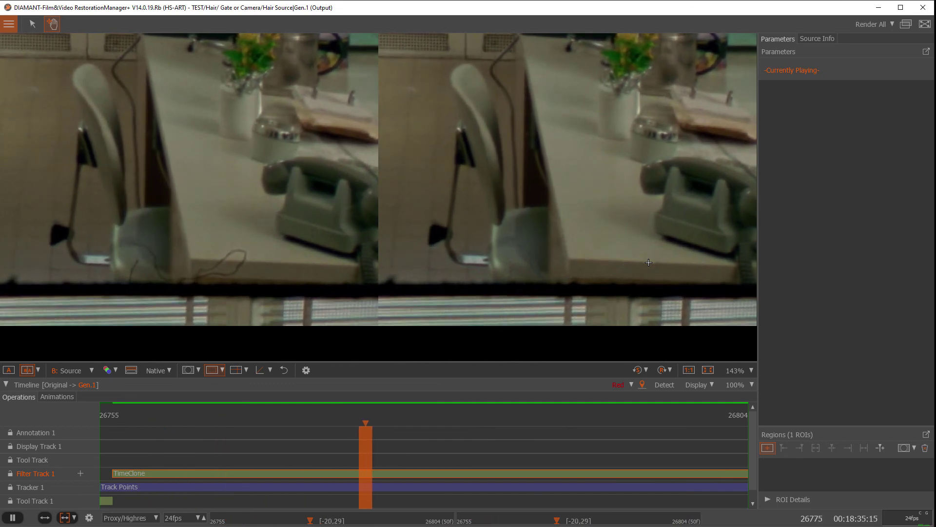
{"action": "scroll", "coordinate": [632, 272], "scroll_direction": "down", "scroll_amount": 2}
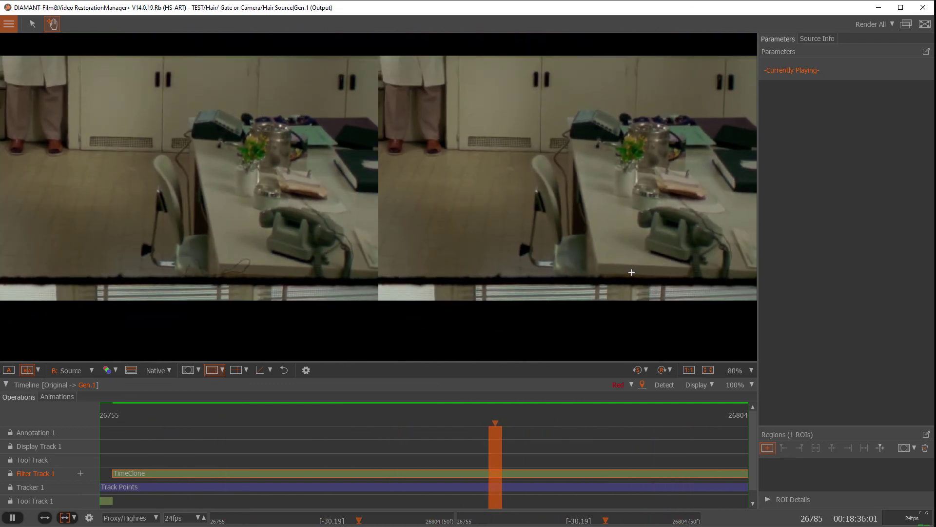
{"action": "scroll", "coordinate": [632, 272], "scroll_direction": "down", "scroll_amount": 1}
{"action": "scroll", "coordinate": [631, 272], "scroll_direction": "down", "scroll_amount": 1}
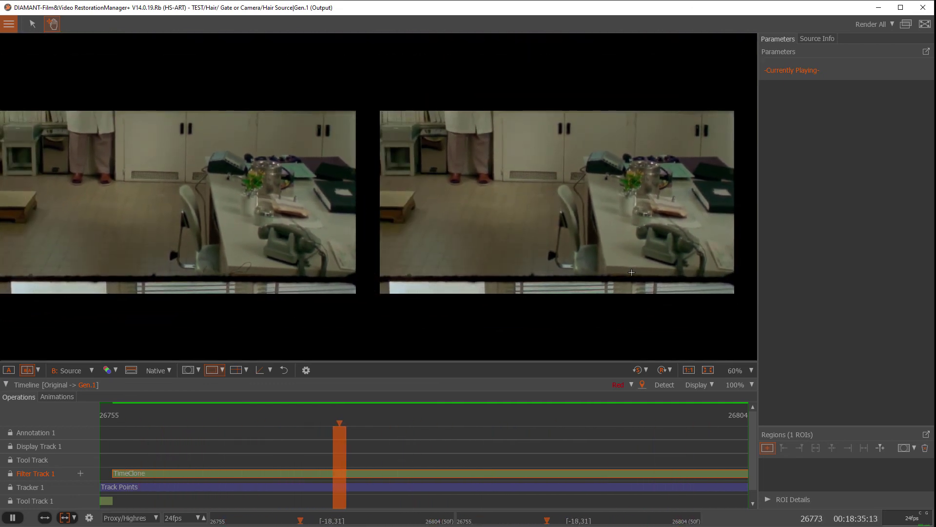
{"action": "scroll", "coordinate": [631, 273], "scroll_direction": "down", "scroll_amount": 2}
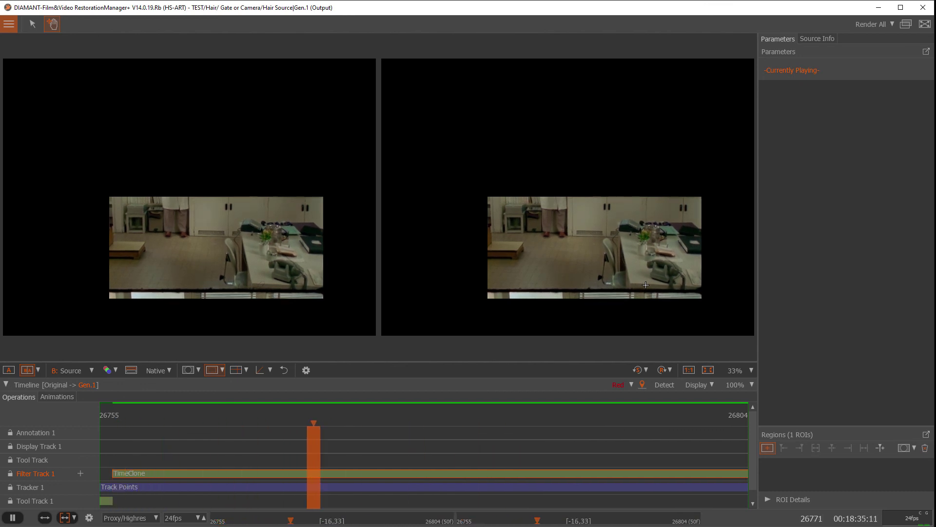
{"action": "scroll", "coordinate": [646, 284], "scroll_direction": "up", "scroll_amount": 5}
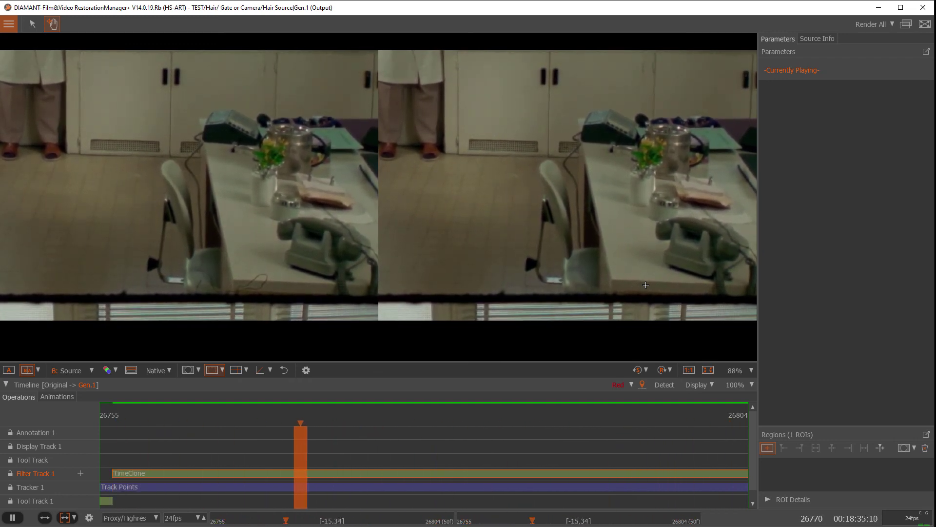
{"action": "left_click", "coordinate": [646, 285]}
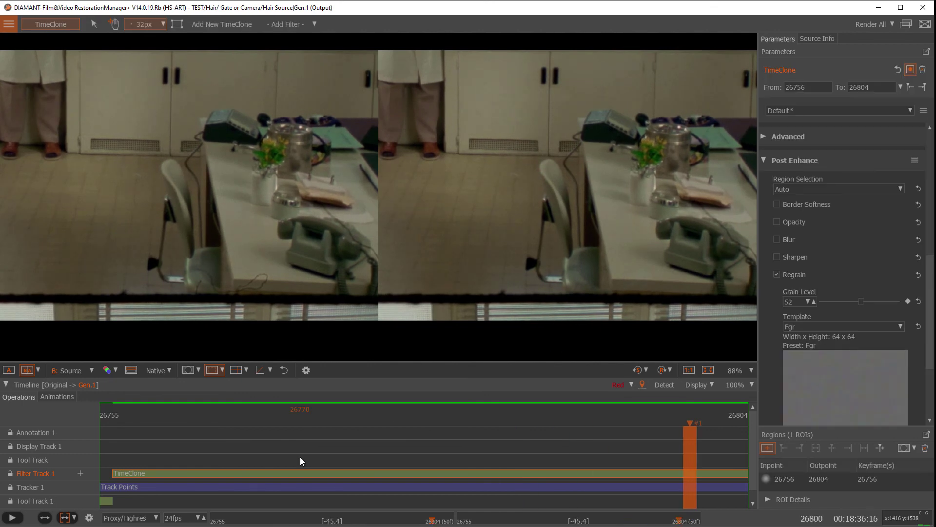
{"action": "left_click", "coordinate": [325, 487]}
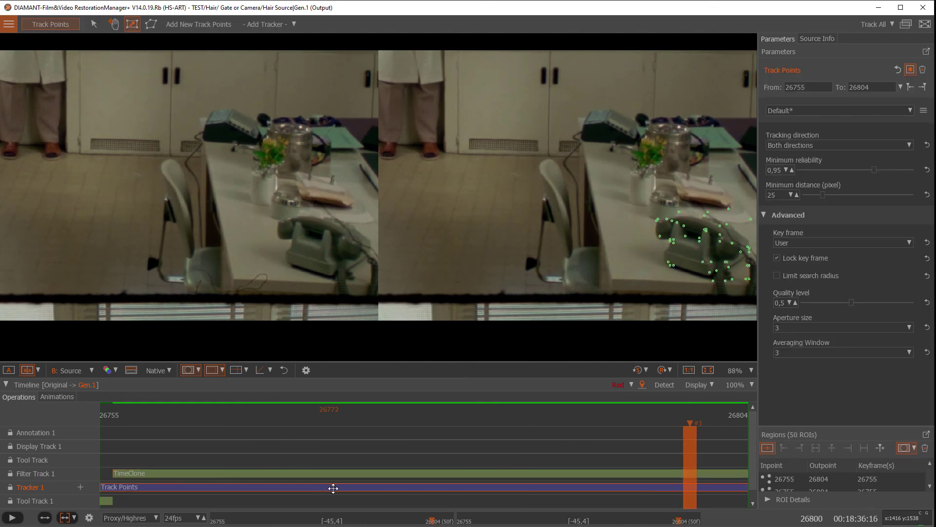
{"action": "left_click", "coordinate": [358, 473]}
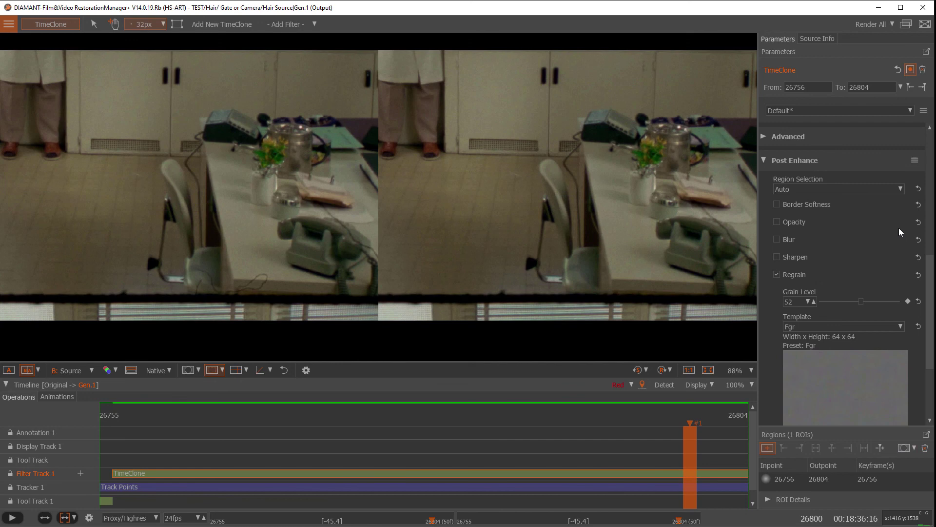
{"action": "left_click_drag", "start_coordinate": [931, 278], "coordinate": [930, 156]}
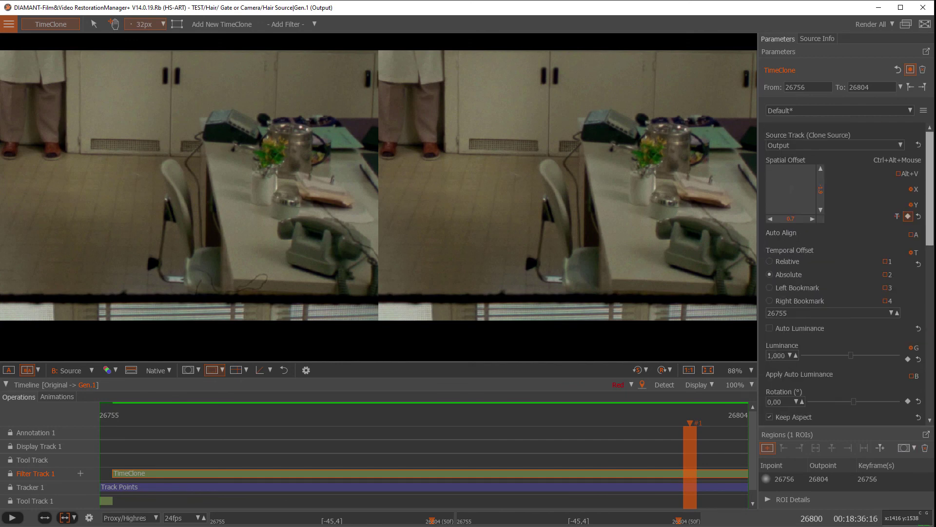